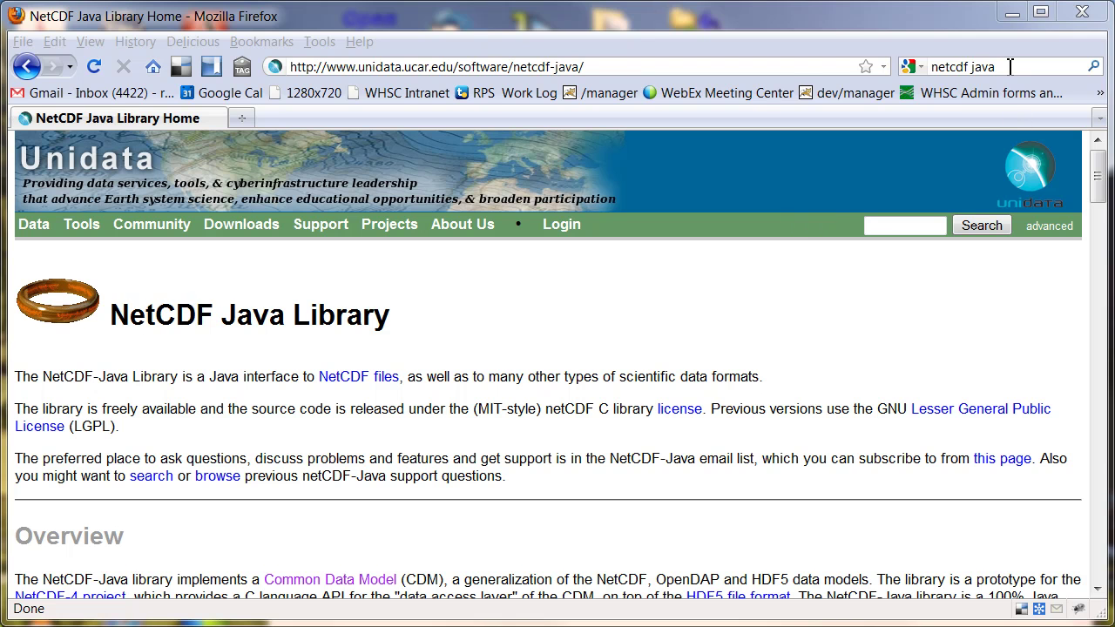
# Scroll the NetCDF Java Library page down to the version 4.2 downloads listing toolsUI.jar.
pyautogui.moveTo(1010, 66); pyautogui.dragTo(941, 68)
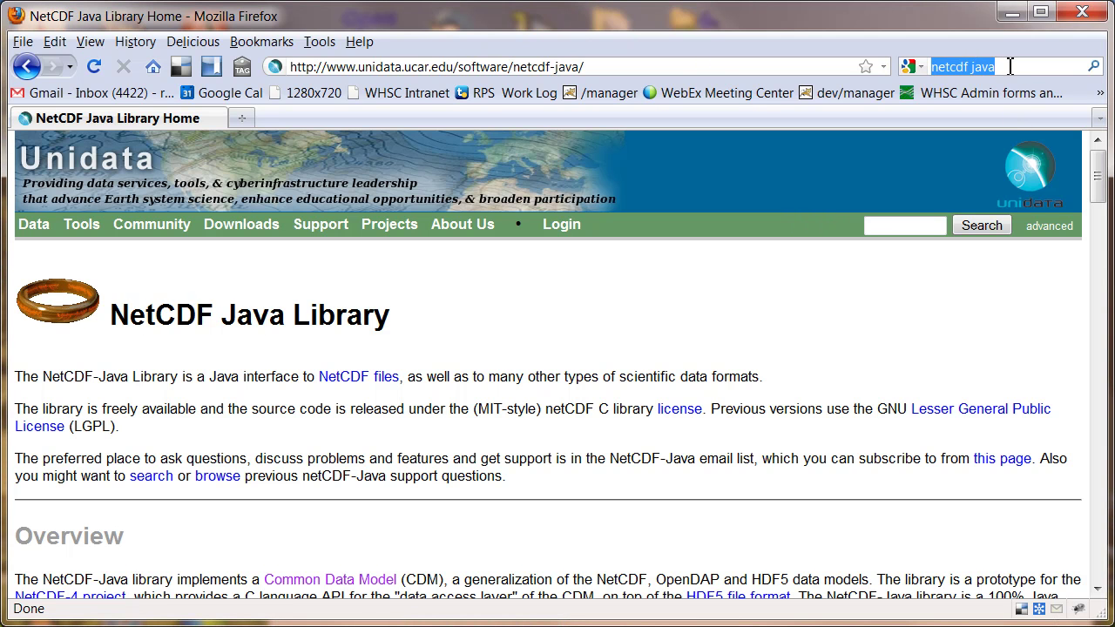
pyautogui.click(462, 327)
pyautogui.scroll(-4, 463, 329)
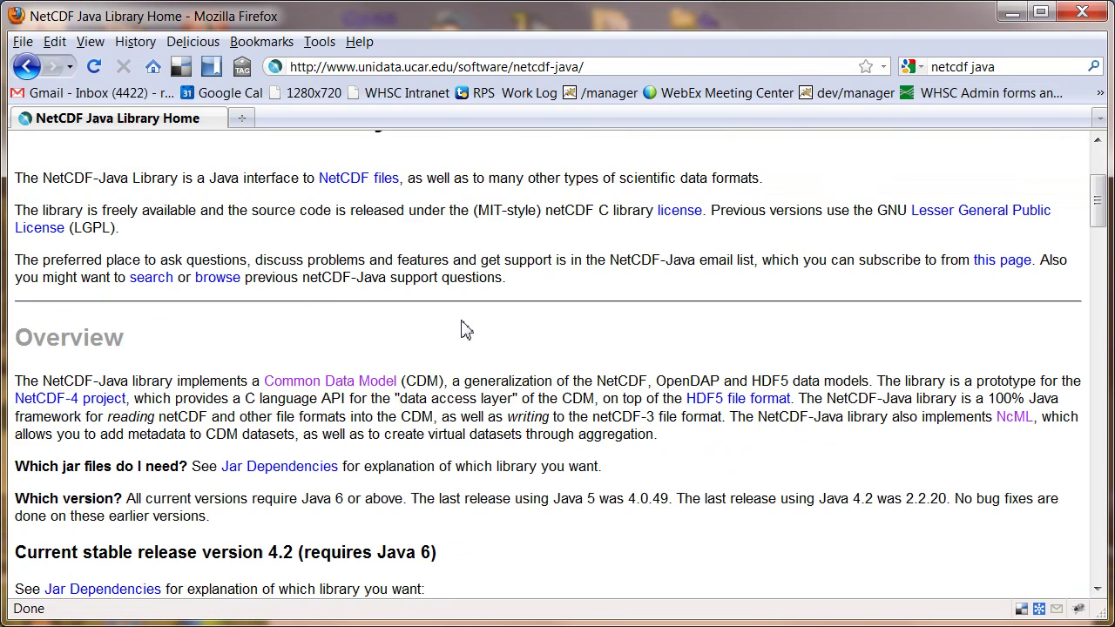
pyautogui.scroll(-4, 463, 330)
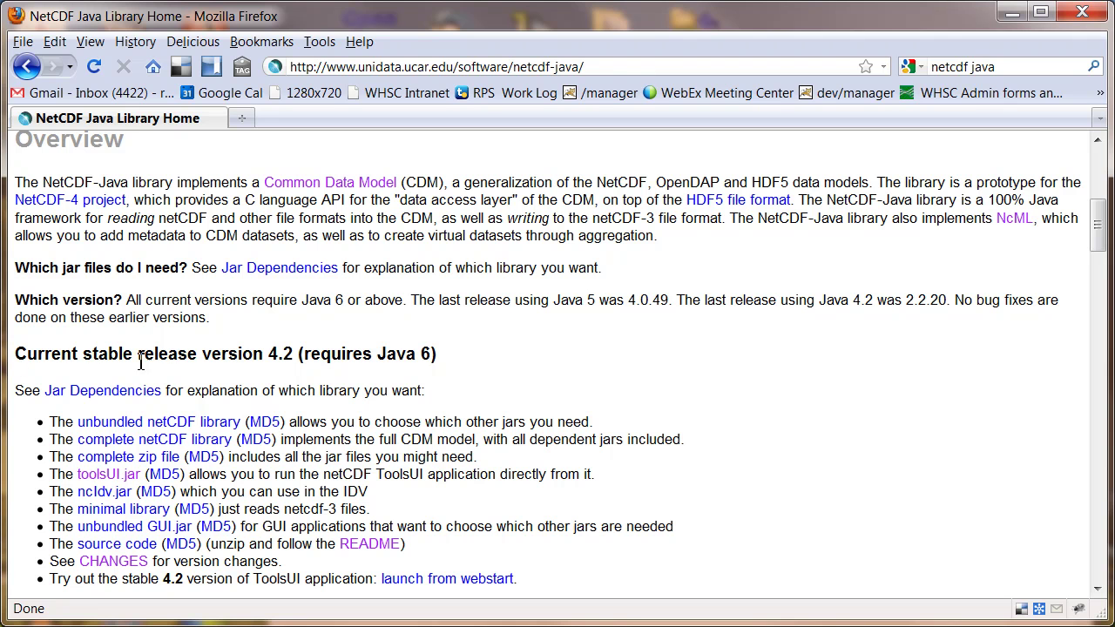
# Download toolsUI.jar to the demo folder but keep the existing toolsUI-4.2.jar rather than replace it.
pyautogui.click(100, 477)
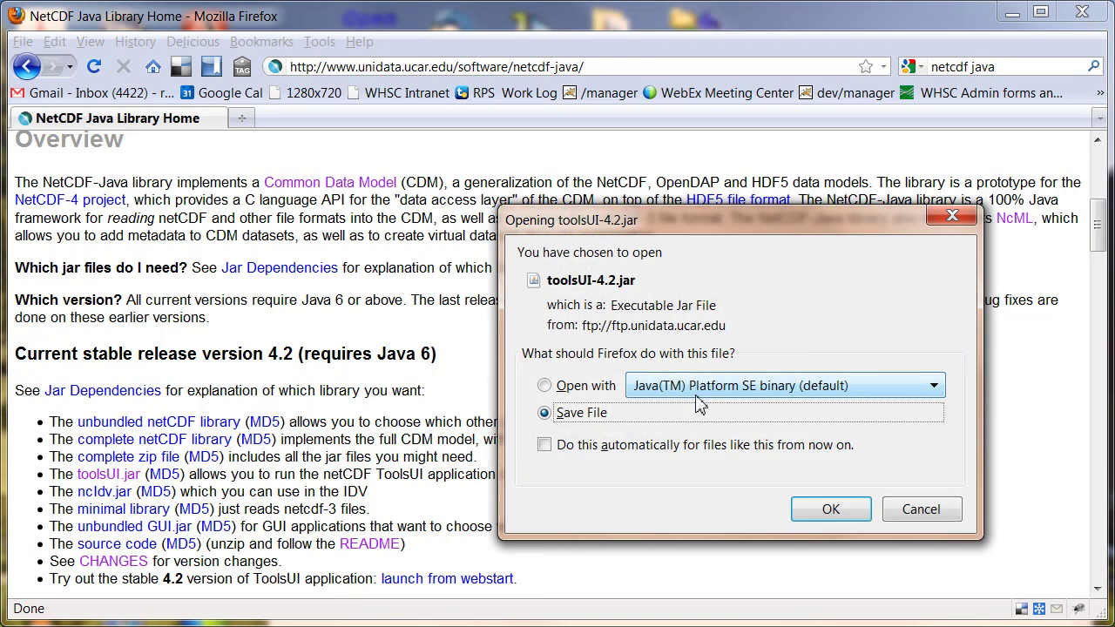
pyautogui.click(832, 510)
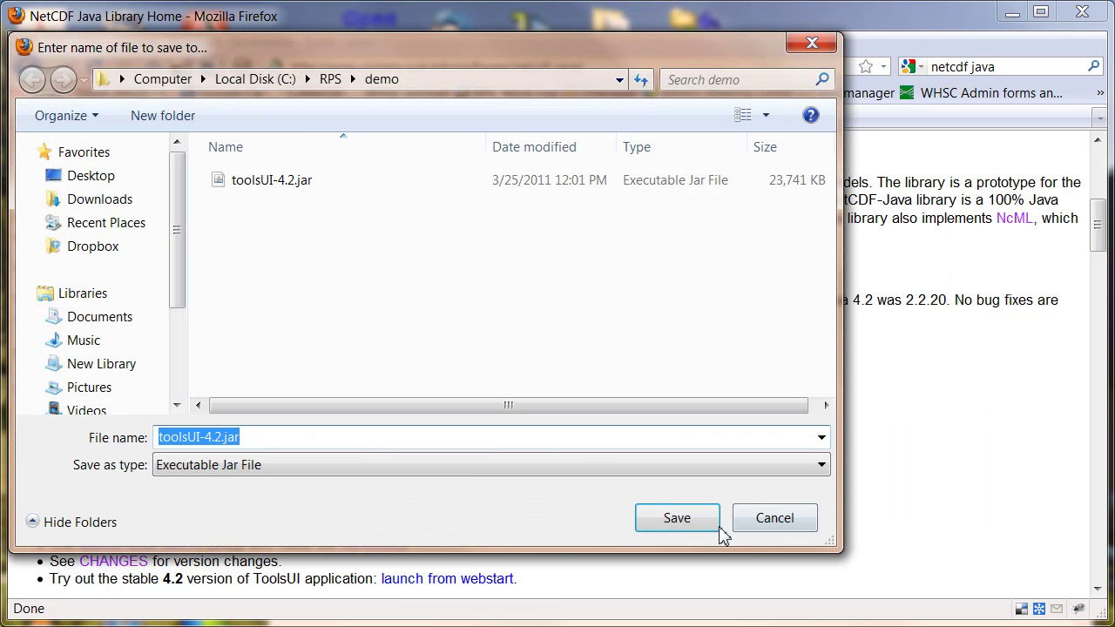
pyautogui.click(677, 519)
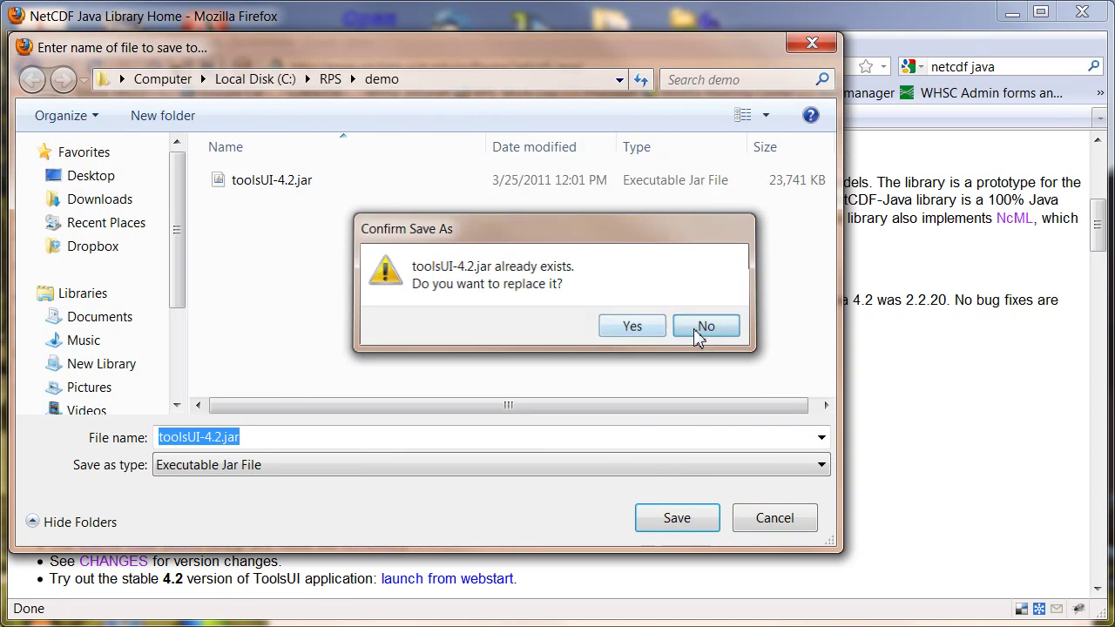
pyautogui.click(704, 327)
pyautogui.click(759, 525)
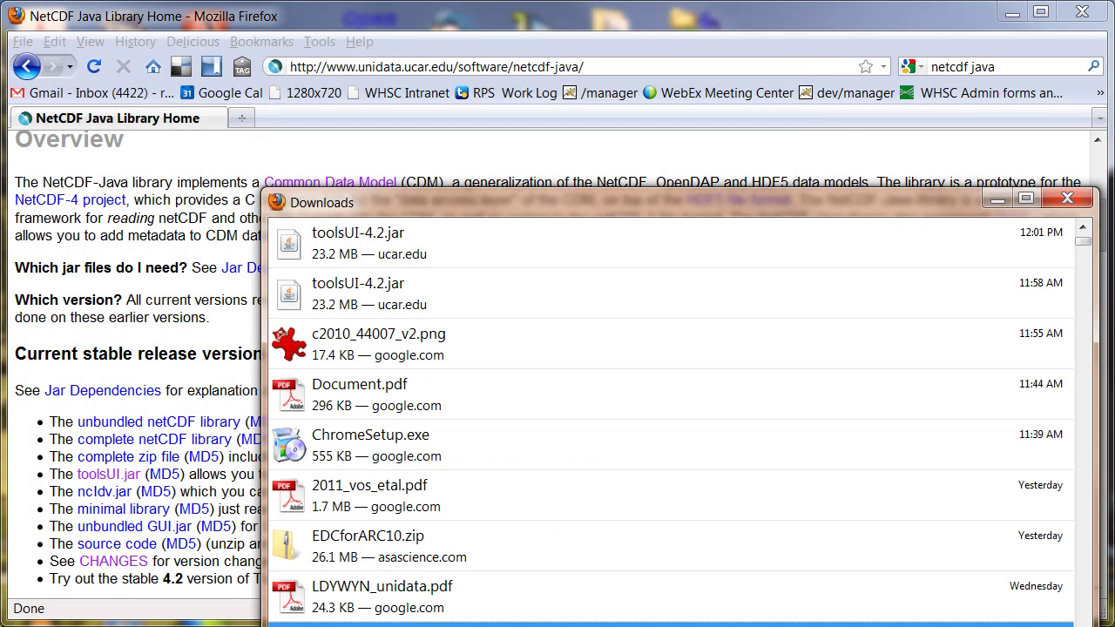
# Start toolsUI-4.2.jar from the C:\RPS\demo folder in Windows Explorer.
pyautogui.click(180, 224)
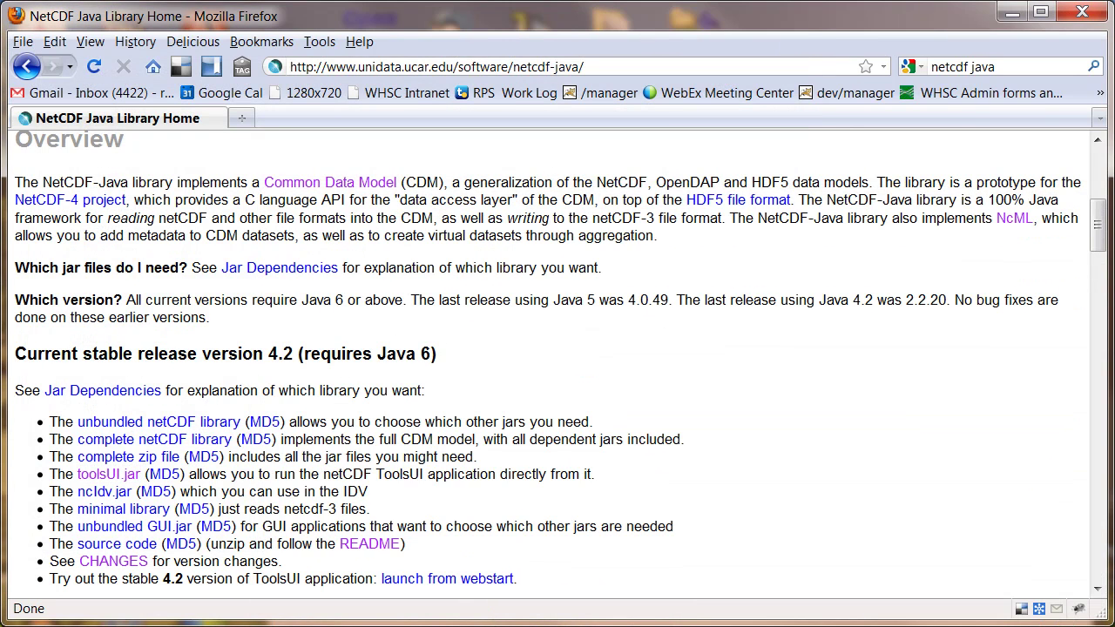
pyautogui.click(228, 623)
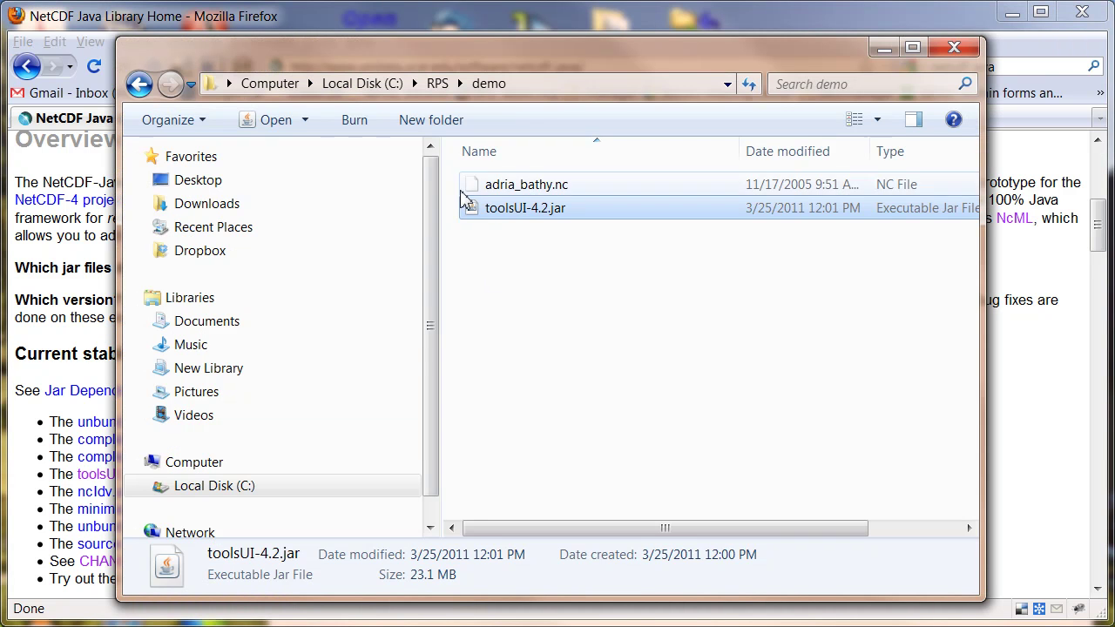
pyautogui.doubleClick(520, 210)
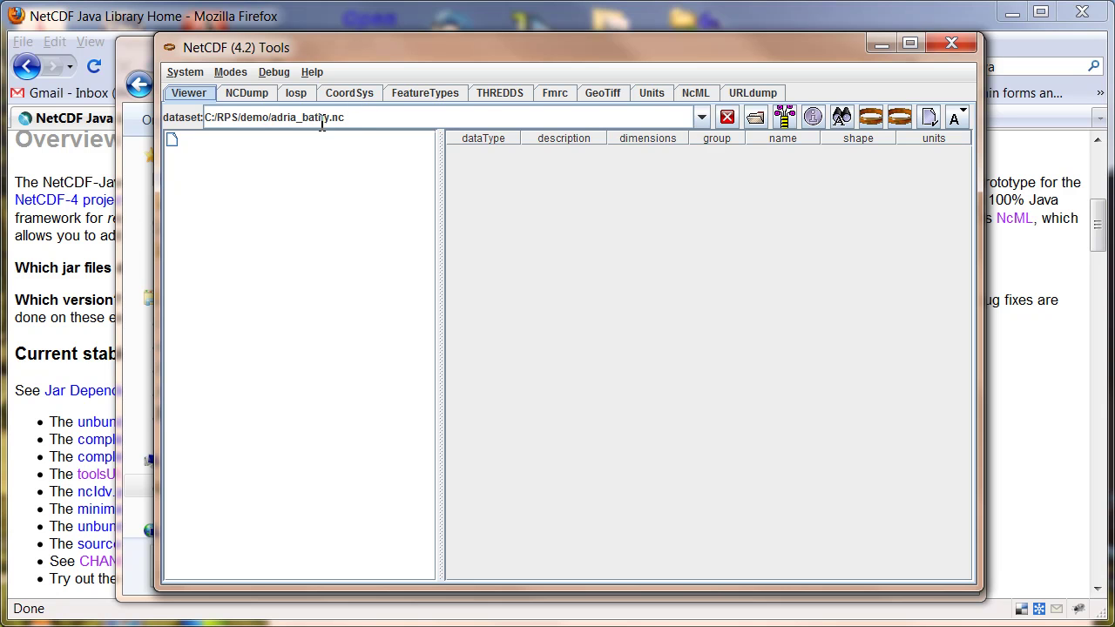
# Open adria_bathy.nc in the Viewer, listing z (1441,1921, meter), lon and lat.
pyautogui.click(755, 117)
pyautogui.click(618, 266)
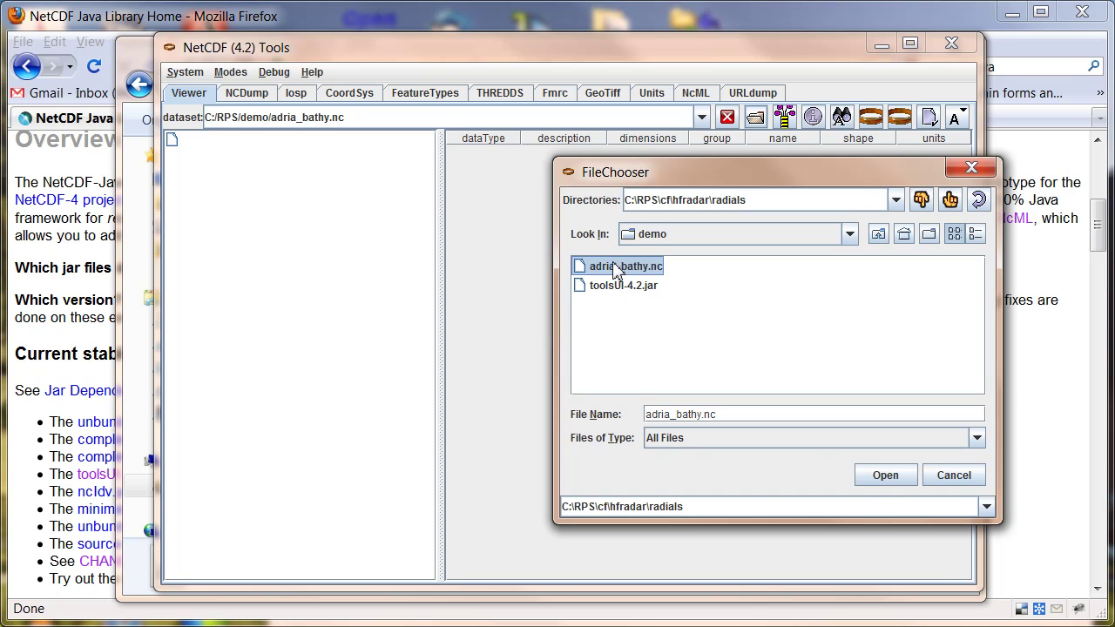
pyautogui.click(881, 476)
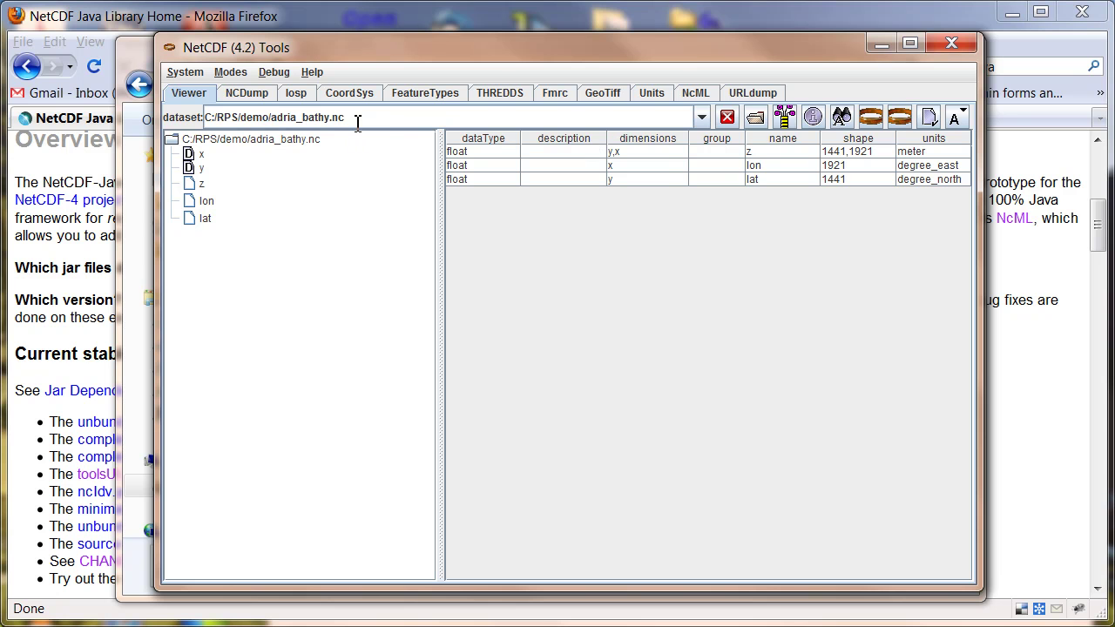
pyautogui.hotkey('ctrl', 'a')
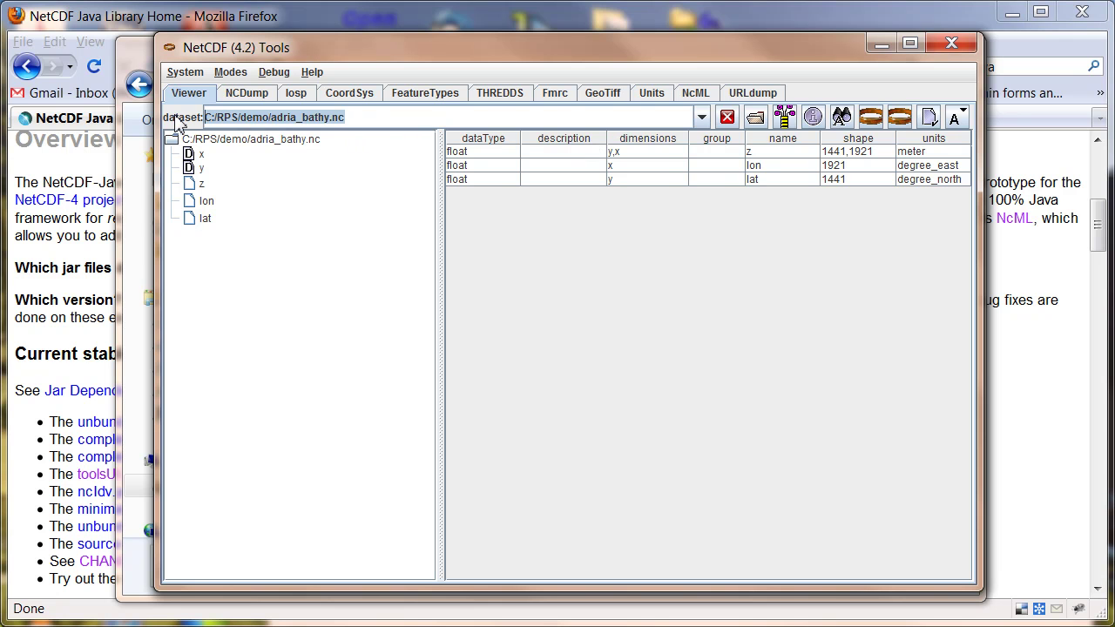
# Run ncdump on C:/RPS/demo/adria_bathy.nc to display its dimensions, variables and Conventions attribute.
pyautogui.click(250, 95)
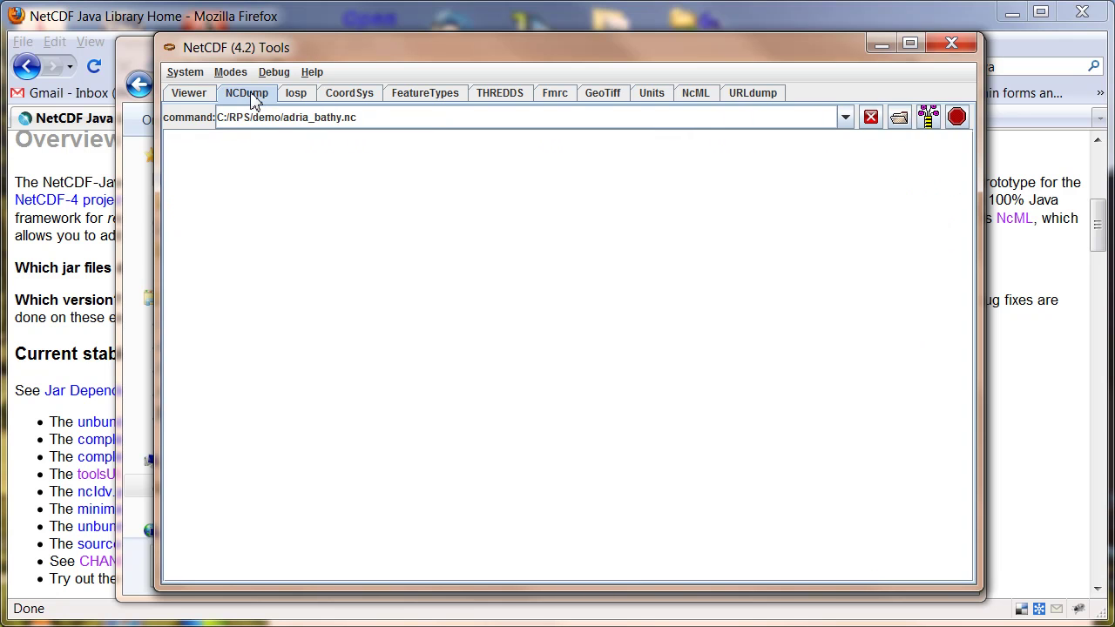
pyautogui.moveTo(398, 128); pyautogui.dragTo(199, 118)
pyautogui.press('Return')
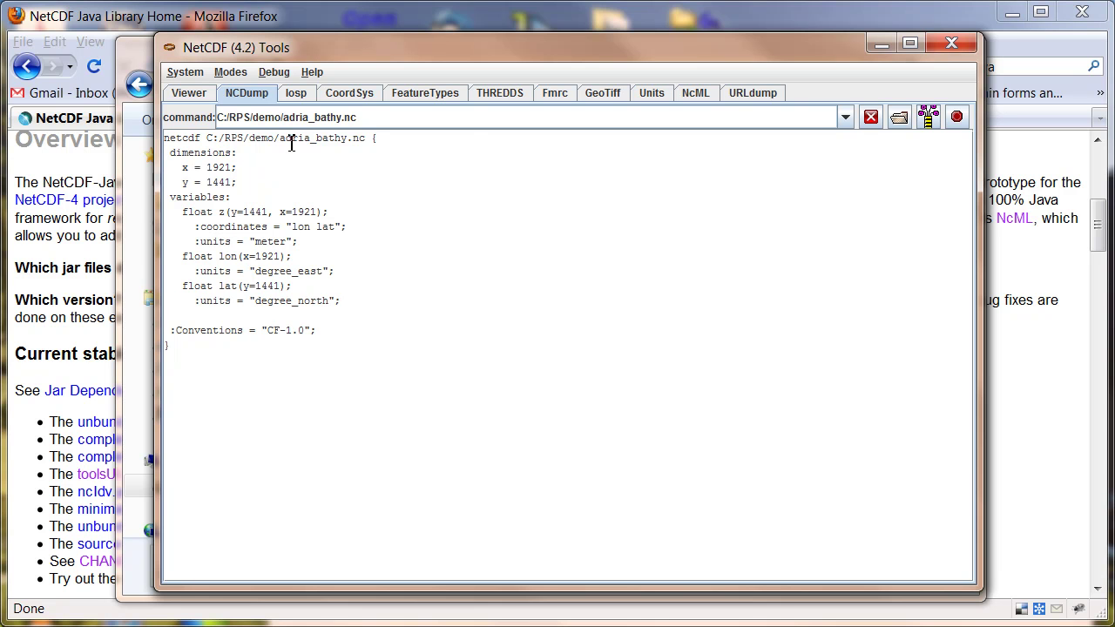
pyautogui.click(696, 94)
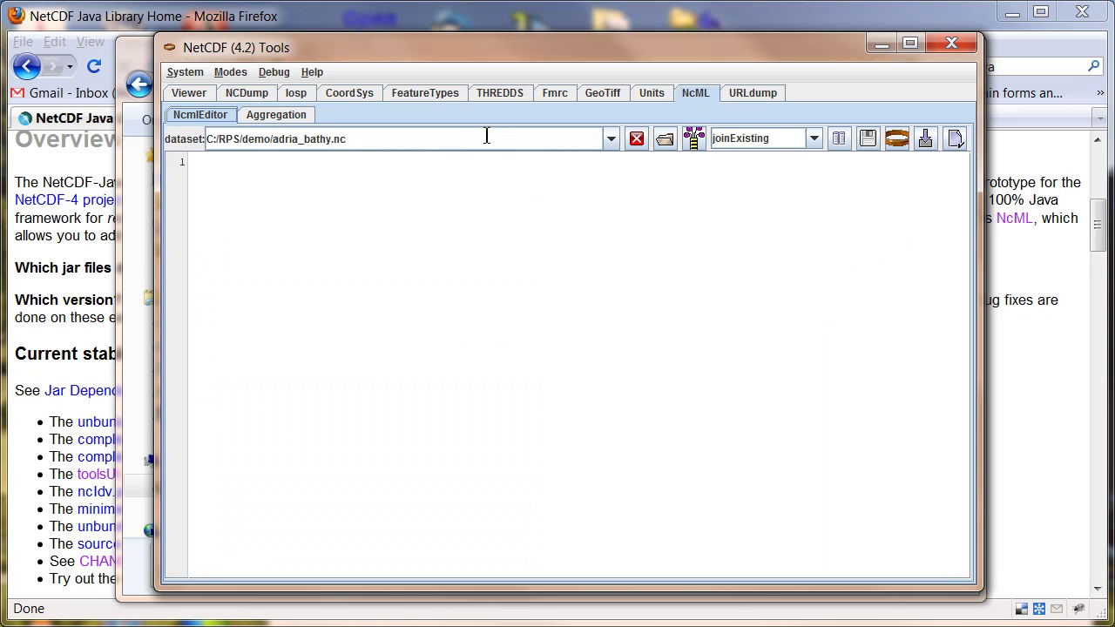
# Load adria_bathy.nc's generated NcML and place the caret after the Conventions CF-1.0 line.
pyautogui.click(664, 139)
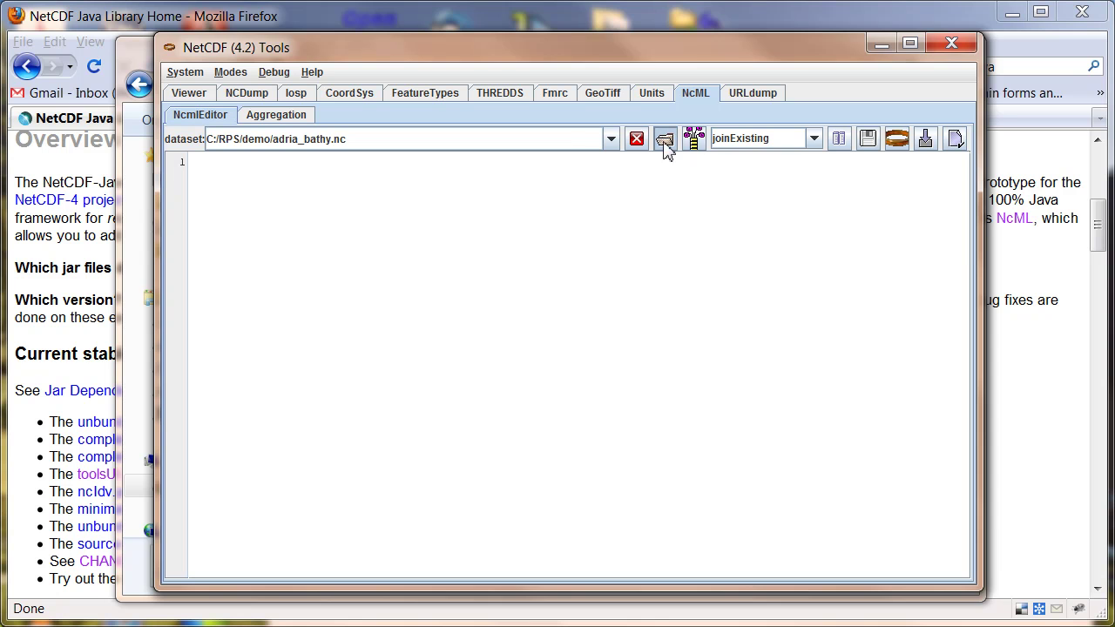
pyautogui.click(868, 475)
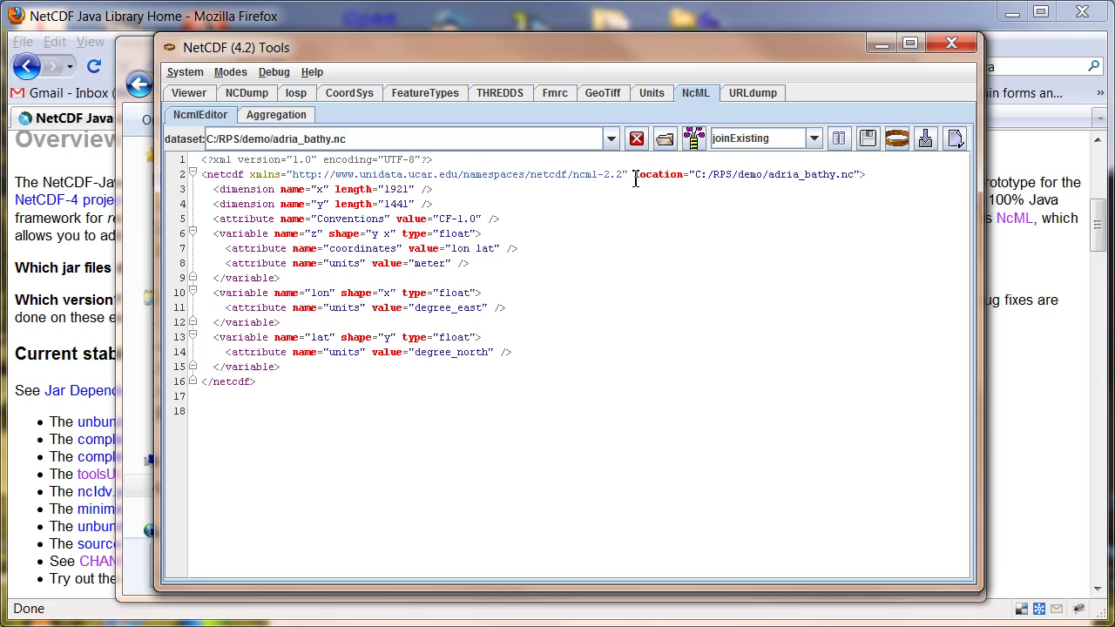
pyautogui.moveTo(633, 174); pyautogui.dragTo(859, 175)
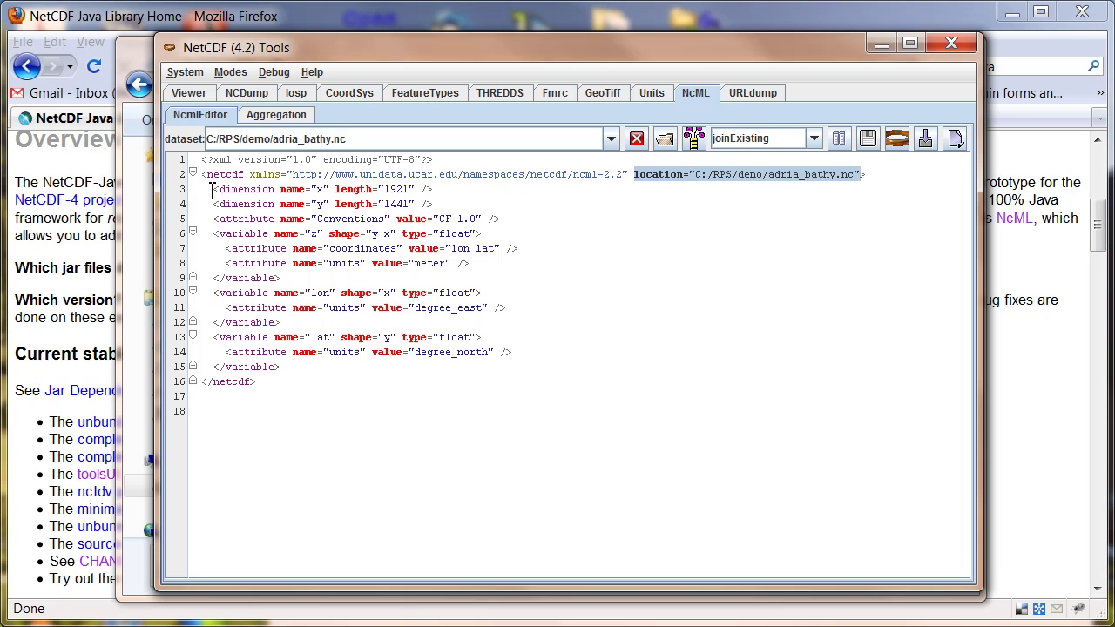
pyautogui.moveTo(211, 189); pyautogui.dragTo(451, 209)
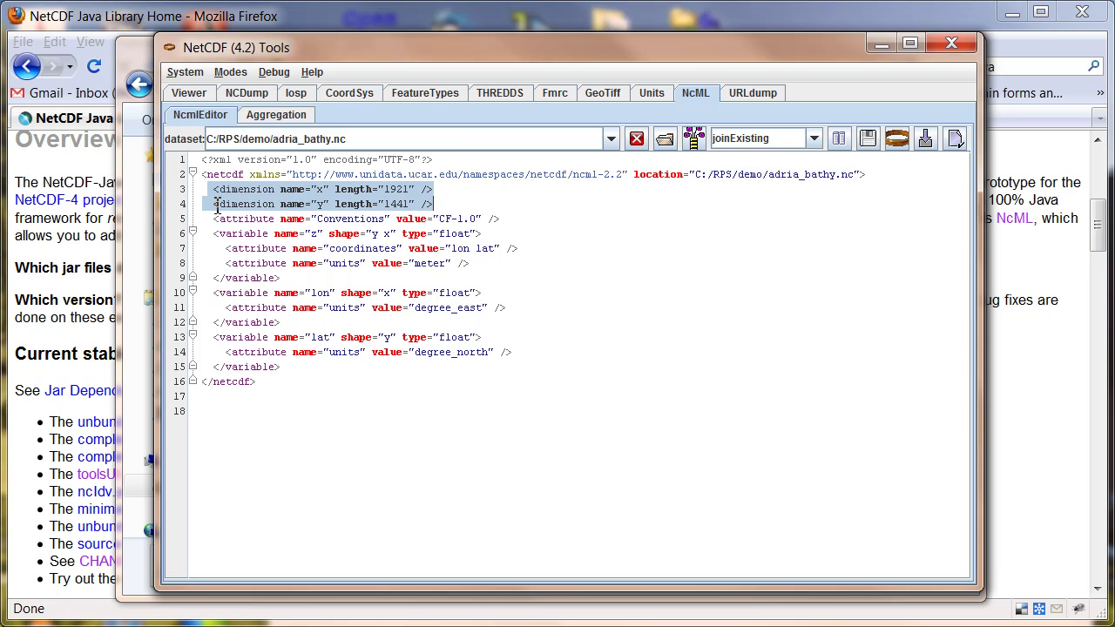
pyautogui.moveTo(213, 219); pyautogui.dragTo(522, 226)
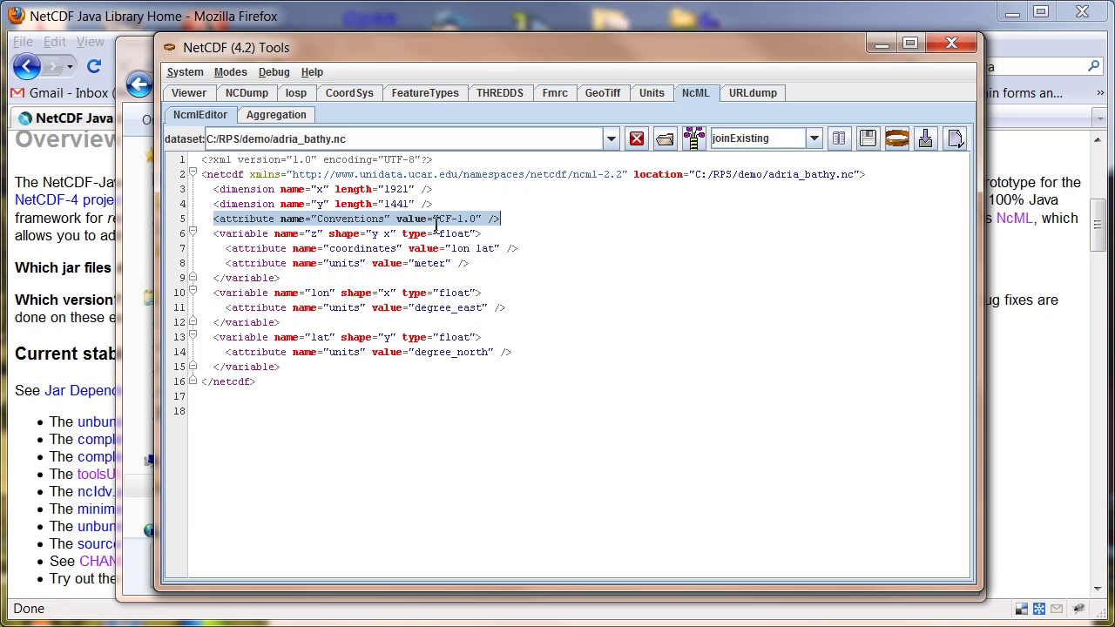
pyautogui.click(510, 223)
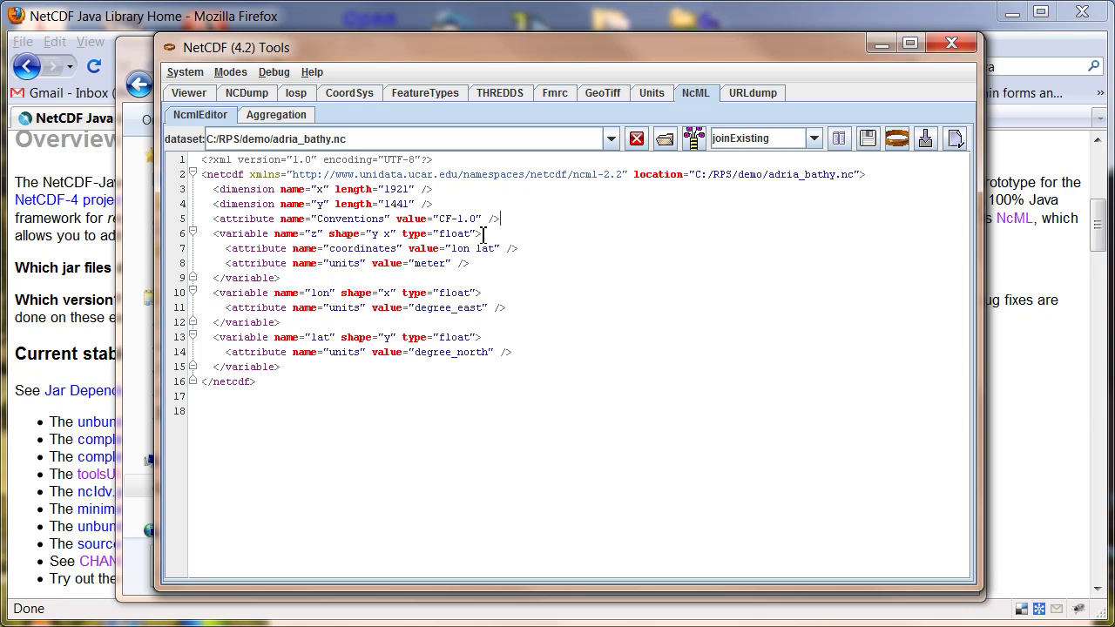
# Insert <attribute name="history" value="modified in Tools-UI"/> after line 5 and save as adria_bathy.ncml.
pyautogui.press('Return')
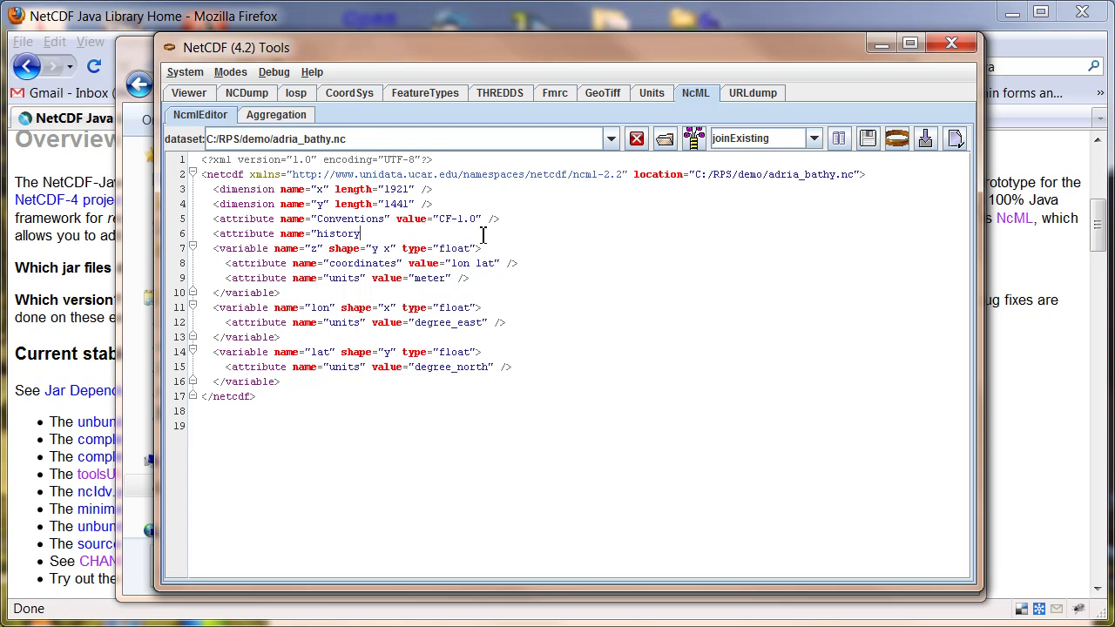
pyautogui.write('value="modified in Tools-UI"/>')
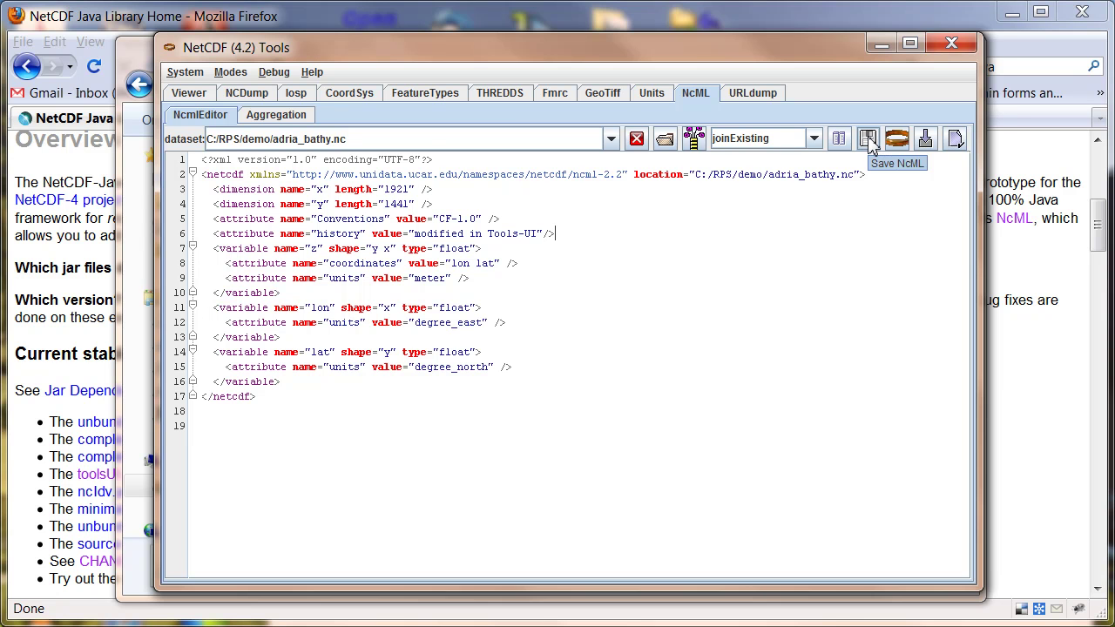
pyautogui.click(869, 142)
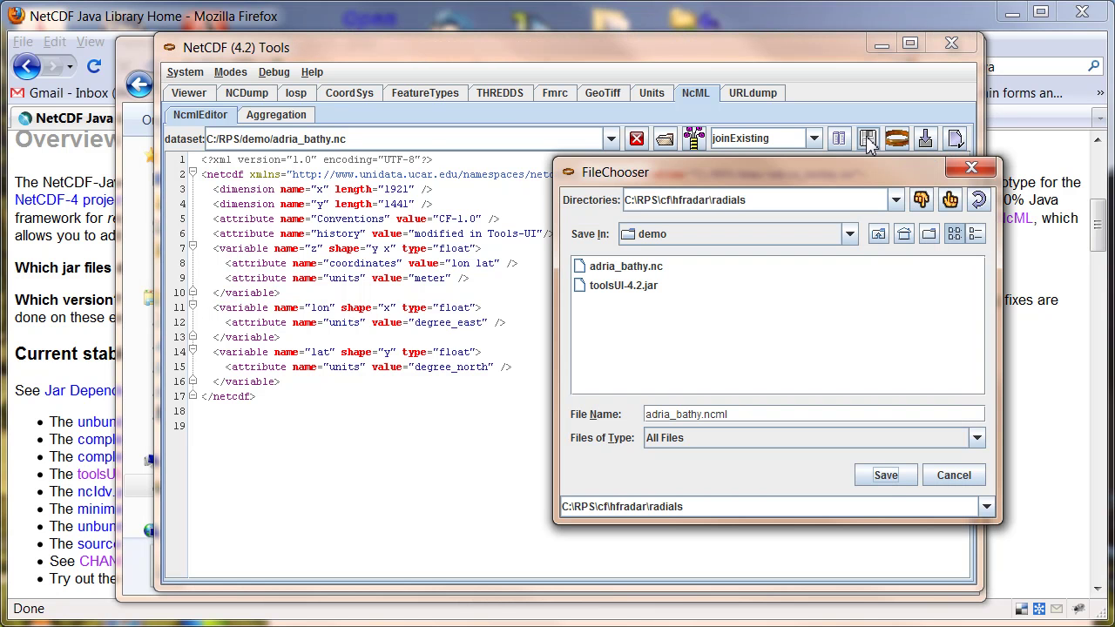
pyautogui.click(885, 478)
pyautogui.click(884, 477)
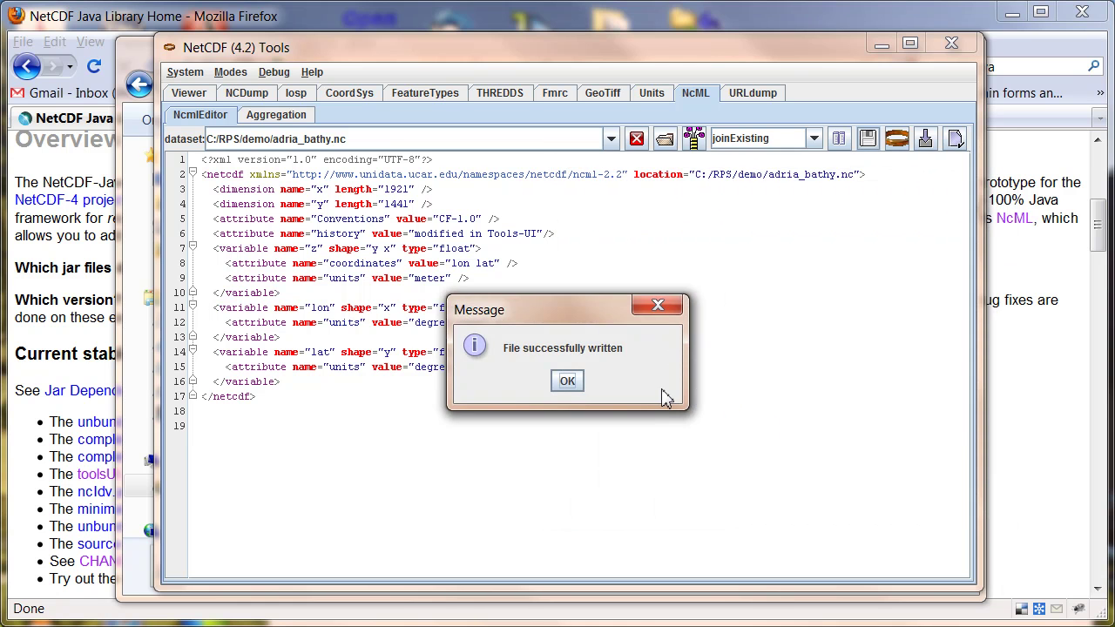
pyautogui.click(567, 384)
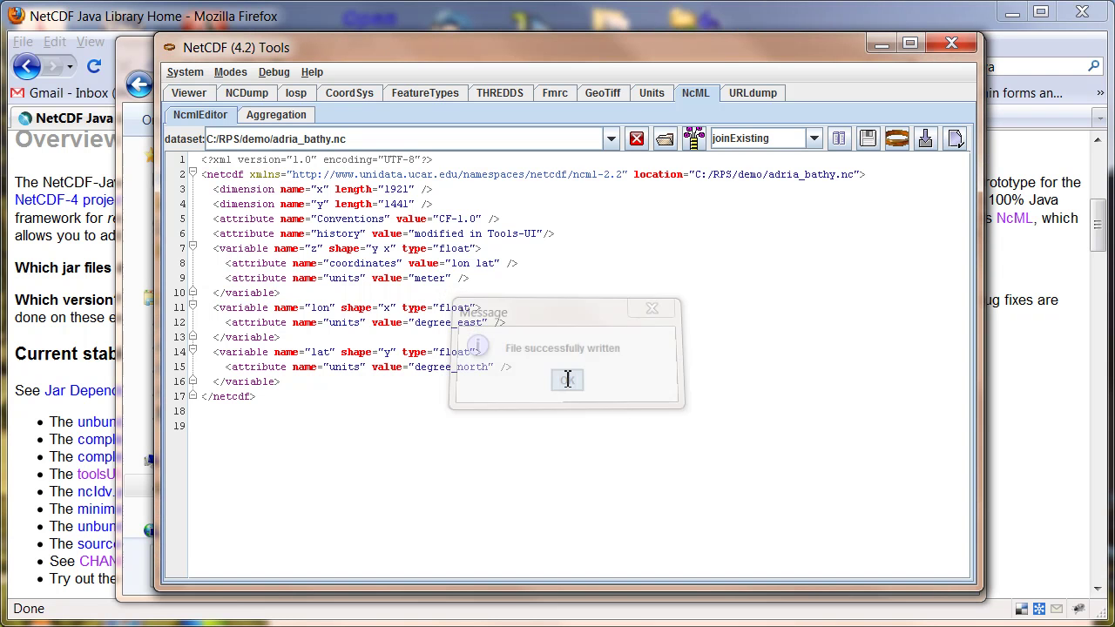
# Dump adria_bathy.ncml in the NCDump view to confirm the history attribute "modified in Tools-UI".
pyautogui.click(244, 96)
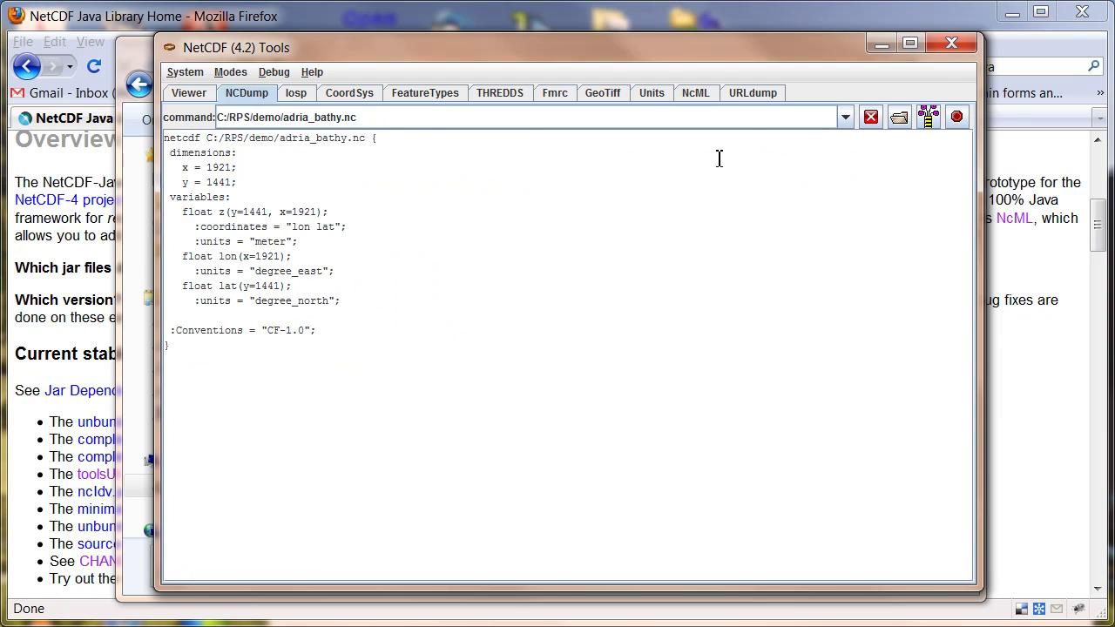
pyautogui.click(899, 118)
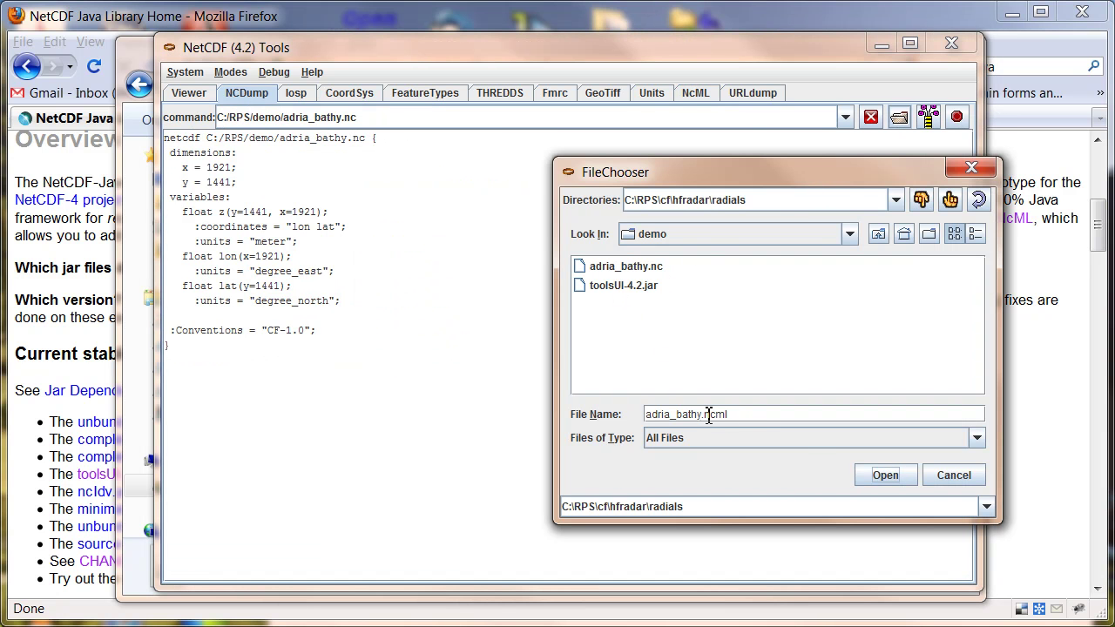
pyautogui.moveTo(736, 421); pyautogui.dragTo(598, 413)
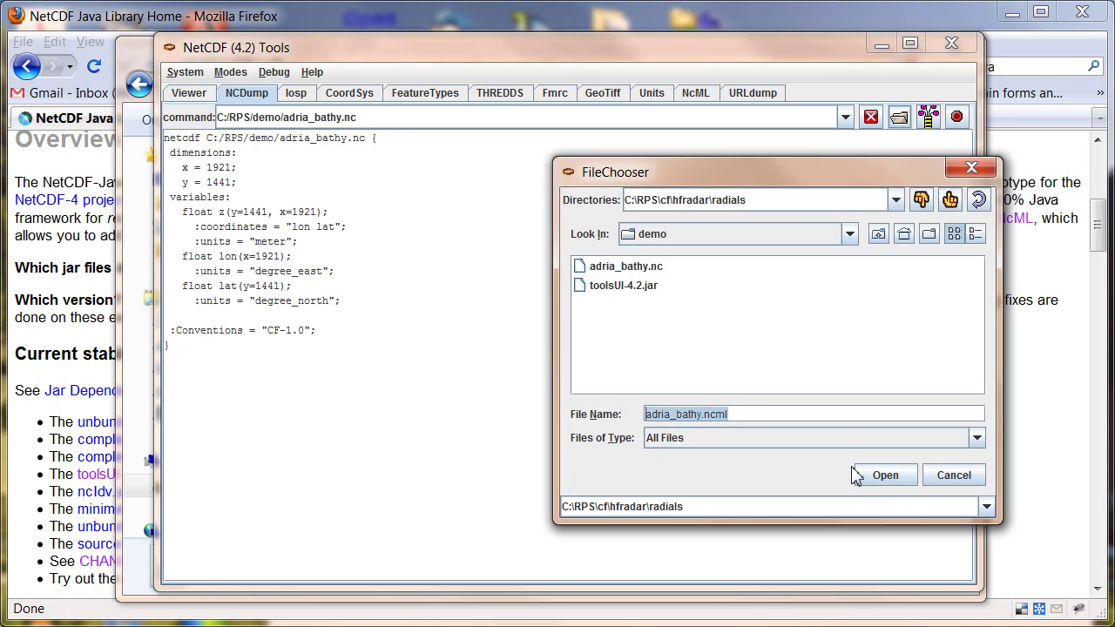
pyautogui.click(883, 474)
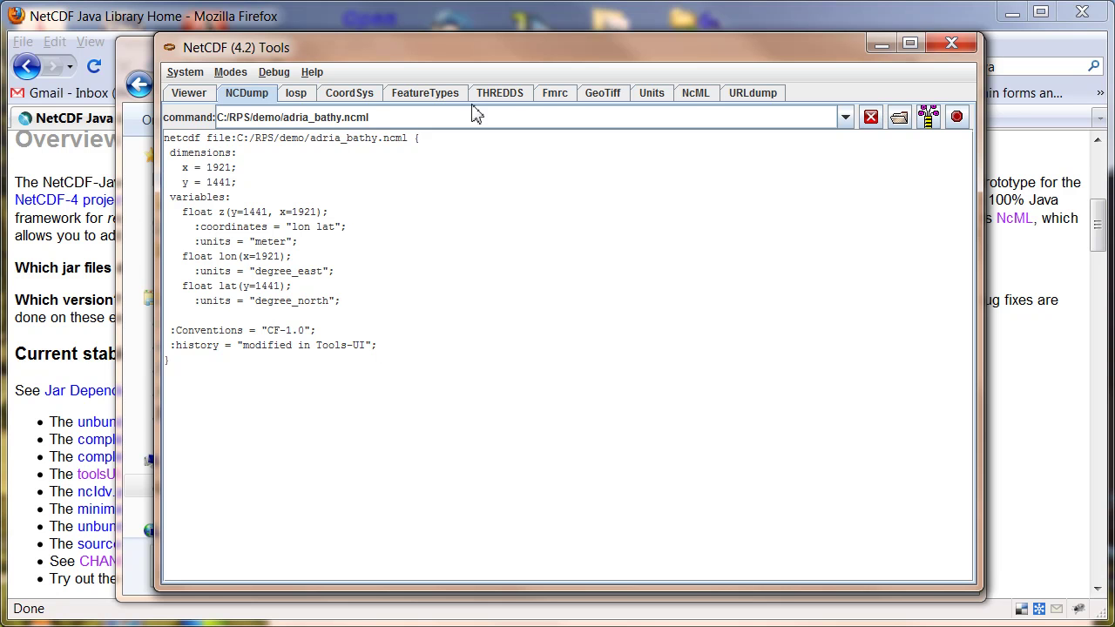
pyautogui.click(690, 96)
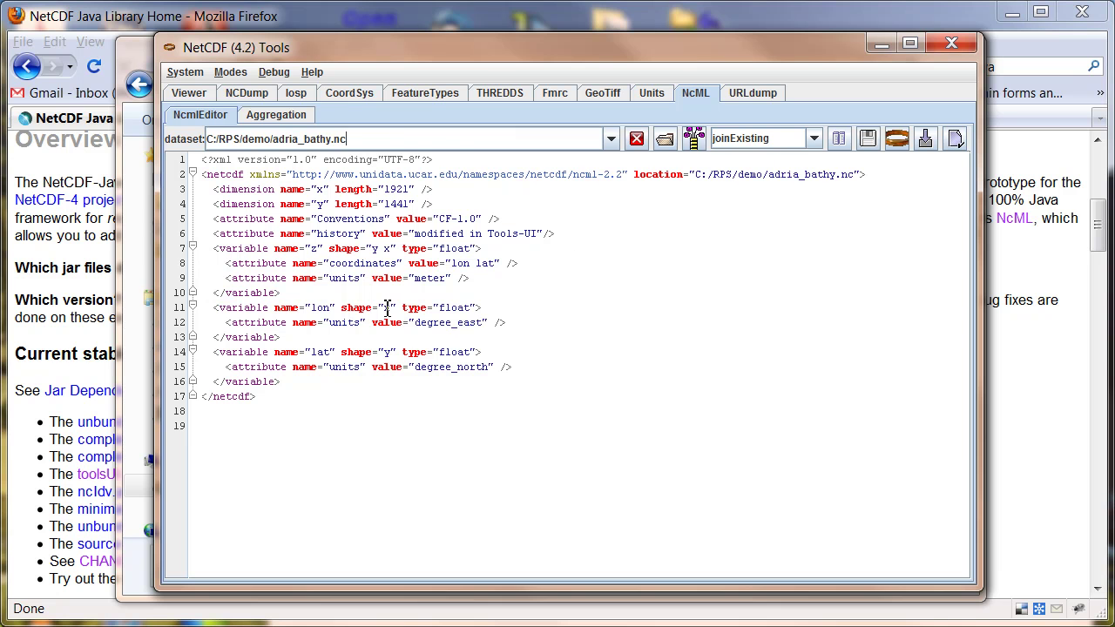
# Edit the NcML editor's dataset path so it points to adria_bathy.ncml.
pyautogui.click(362, 145)
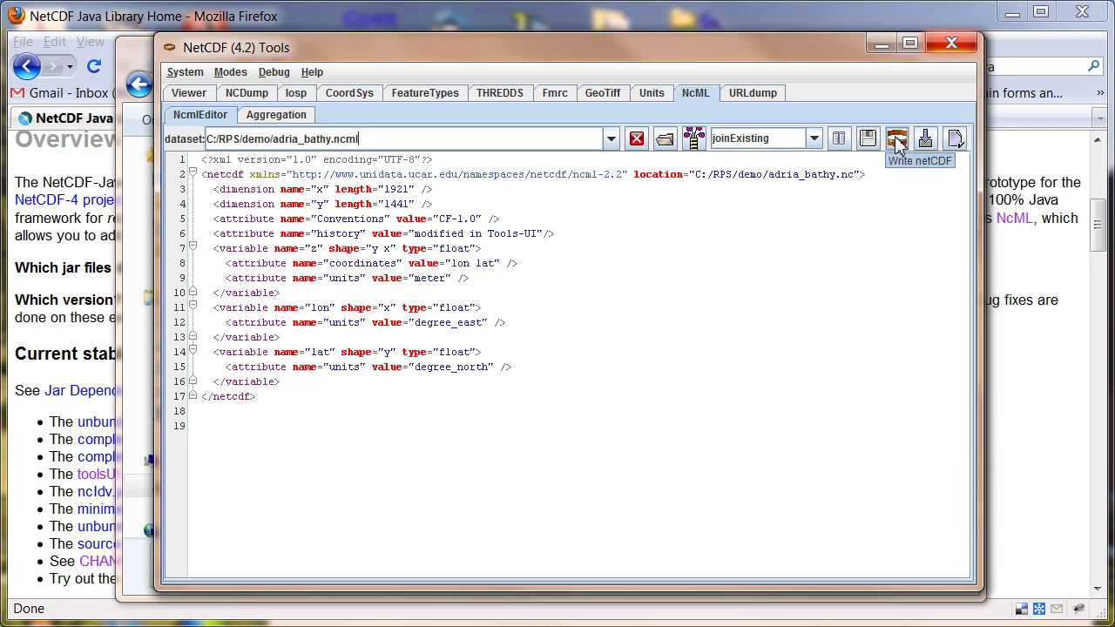
# Write the modified dataset to a new netCDF file, adria_bathy2.nc, in the demo folder.
pyautogui.click(898, 148)
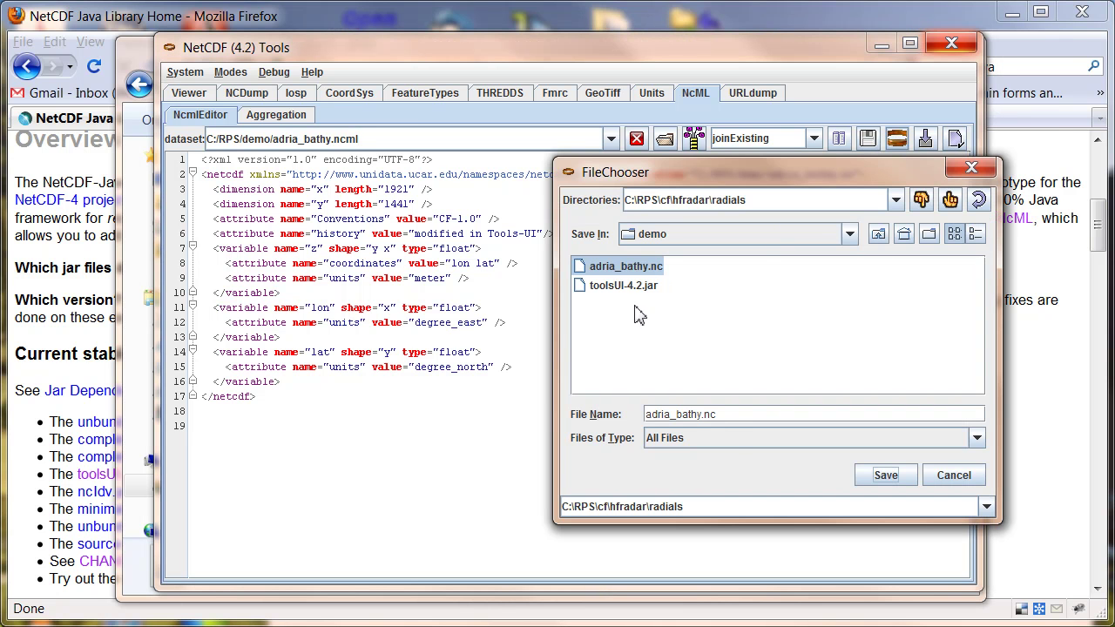
pyautogui.click(704, 415)
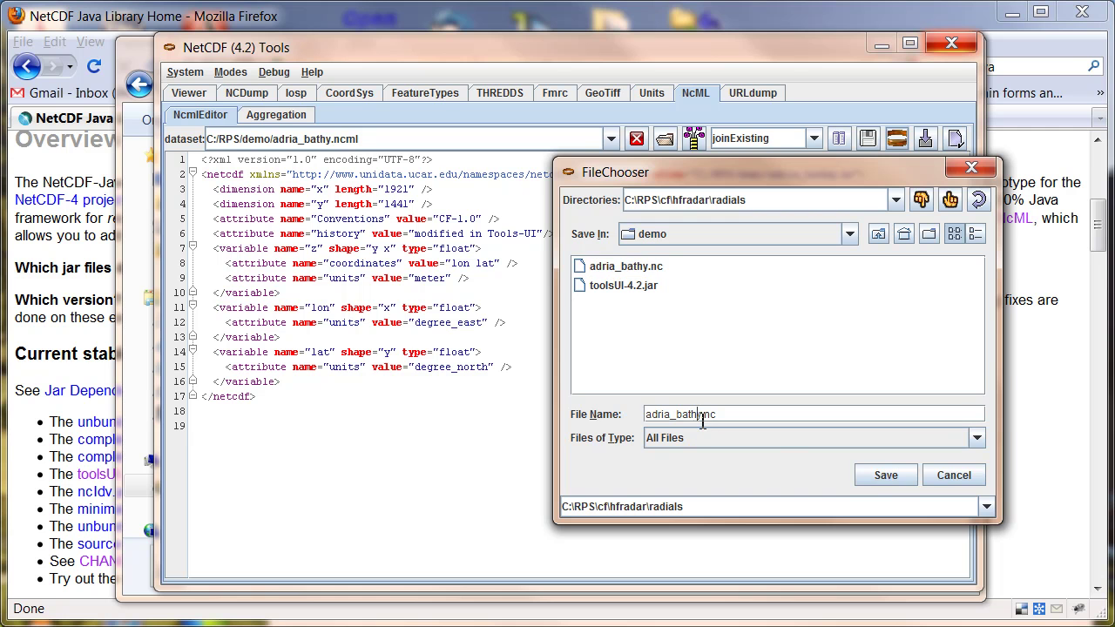
pyautogui.write('2')
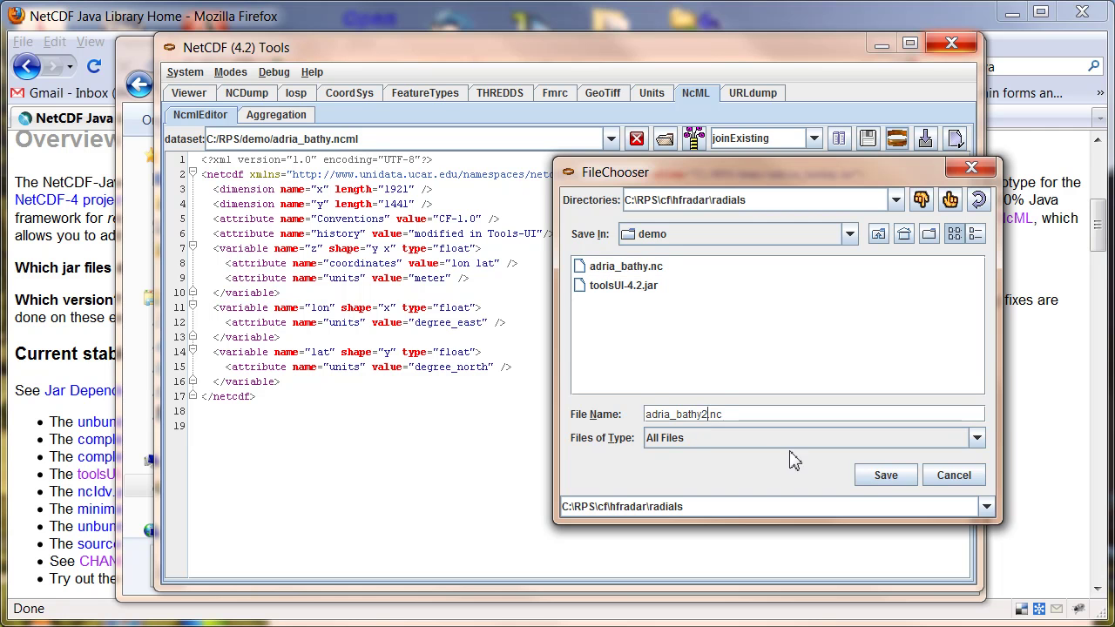
pyautogui.click(873, 478)
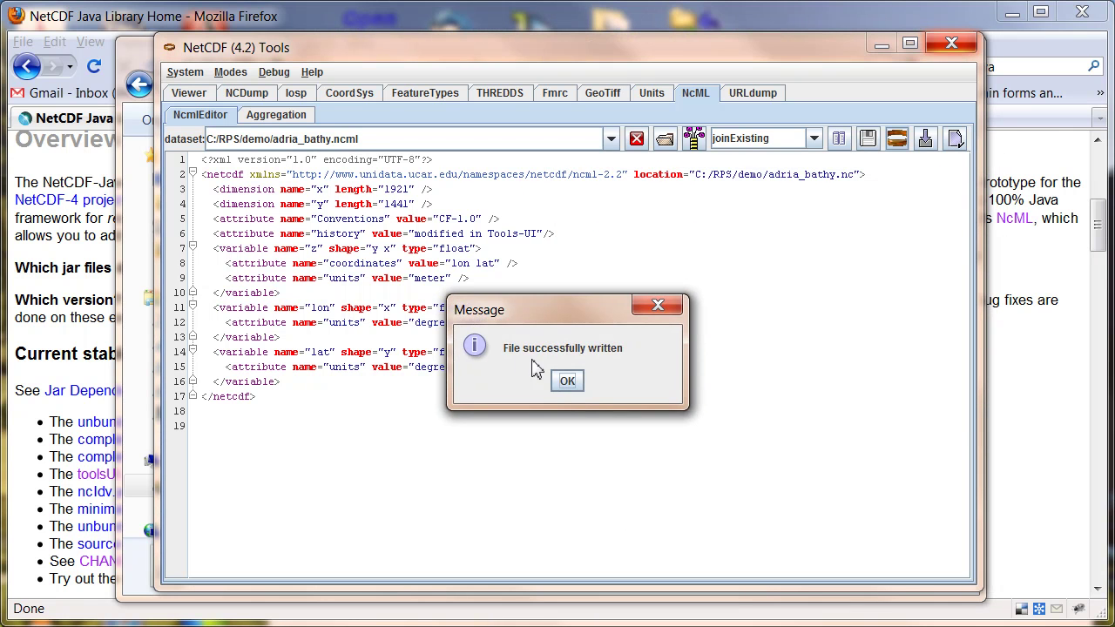
pyautogui.click(564, 381)
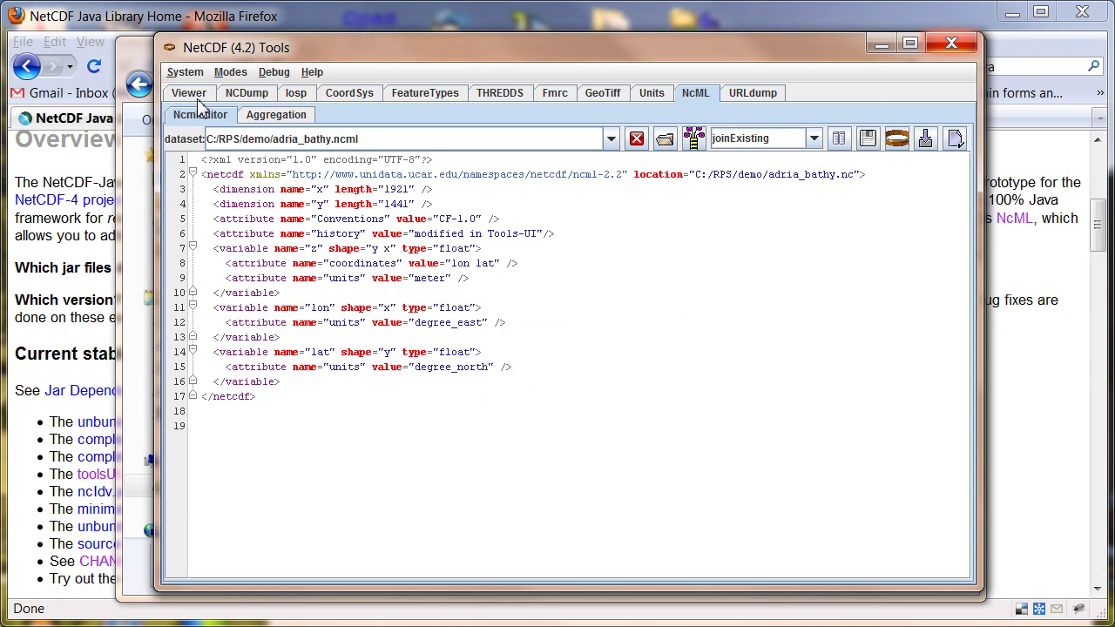
# In the NCDump view, load adria_bathy2.nc as the file to dump after refreshing the file list.
pyautogui.click(238, 98)
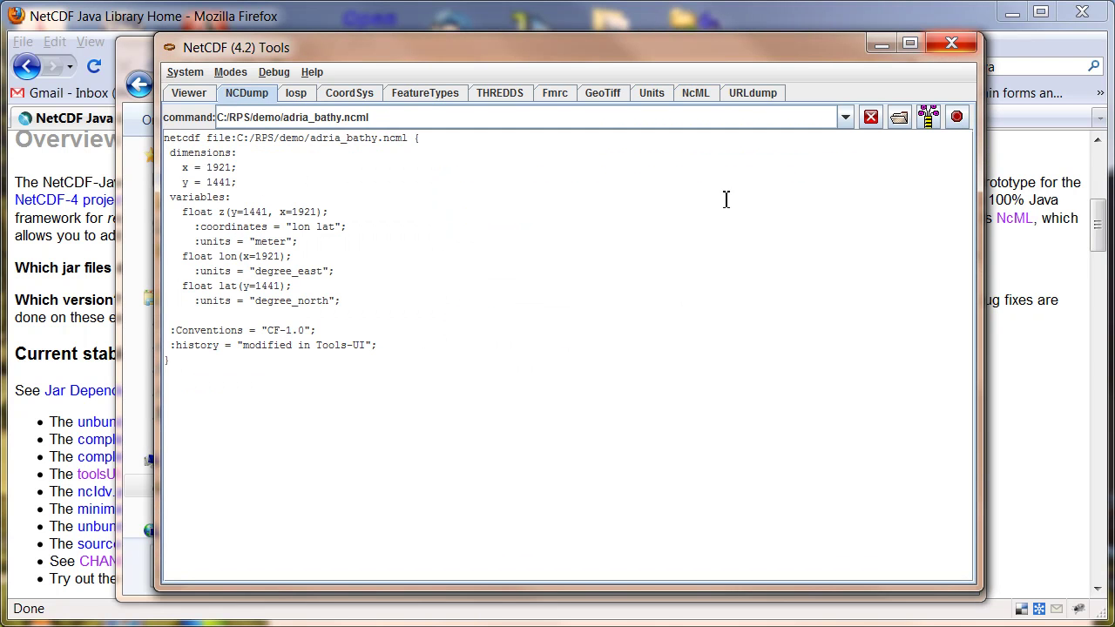
pyautogui.click(899, 119)
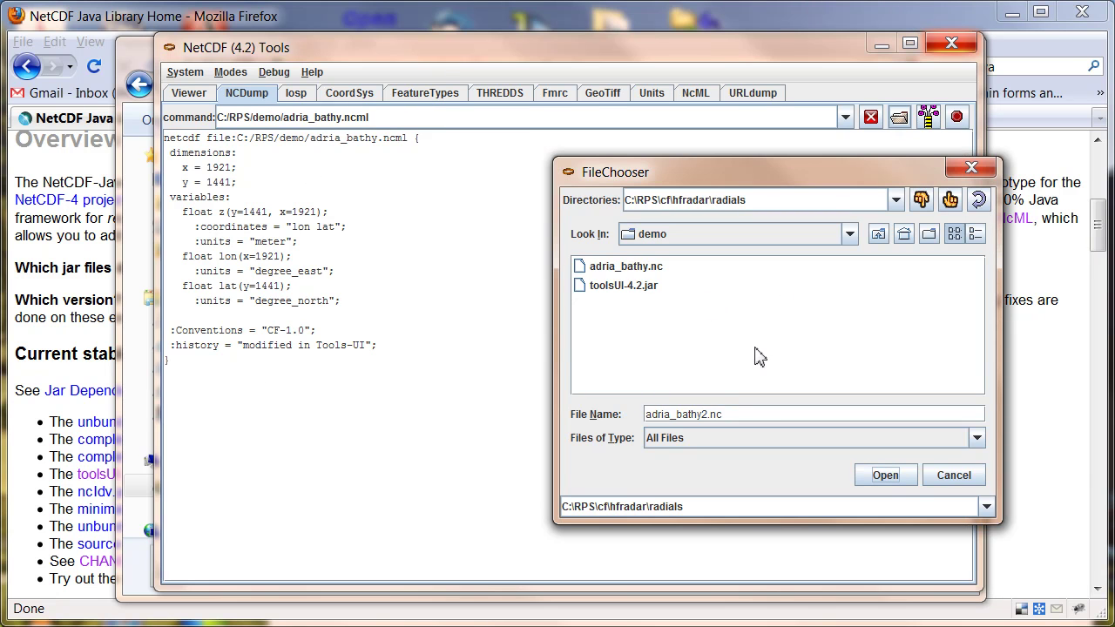
pyautogui.click(882, 473)
pyautogui.click(978, 200)
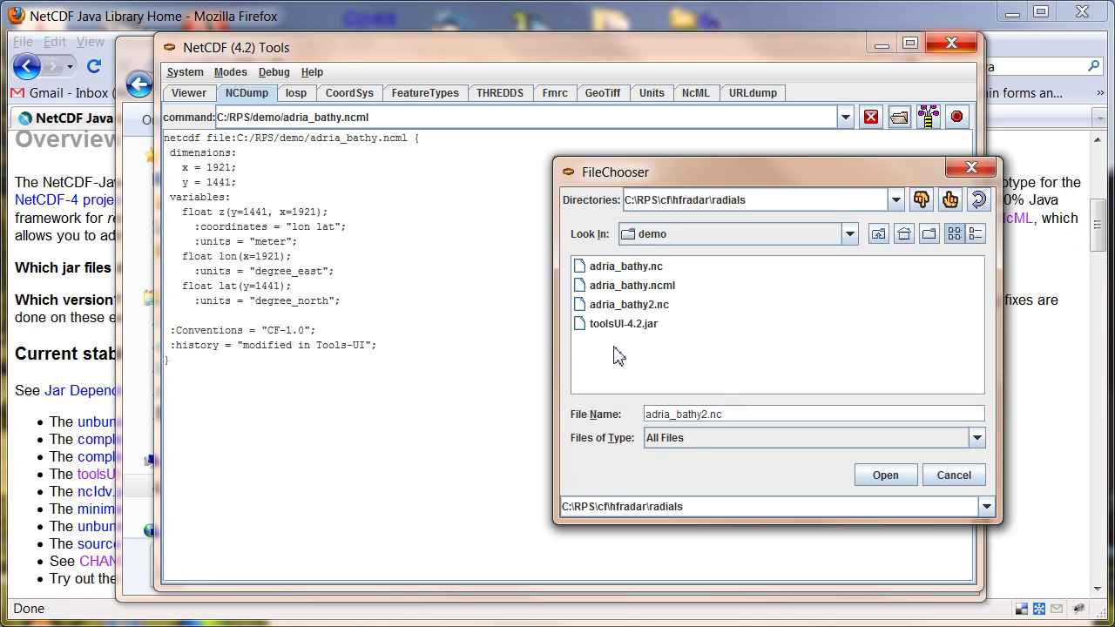
pyautogui.click(884, 475)
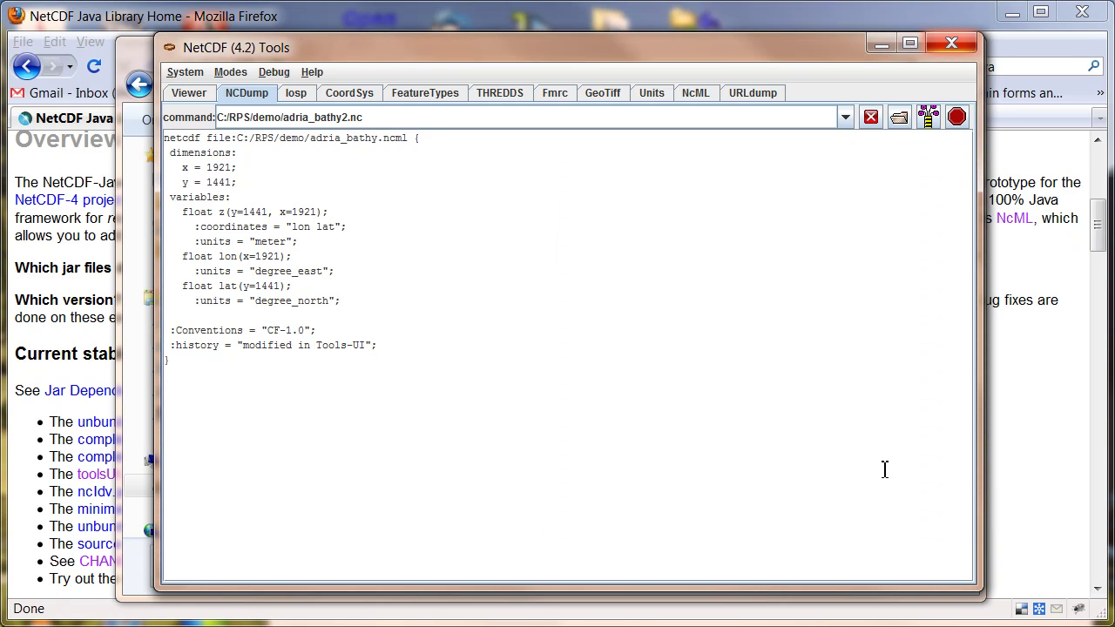